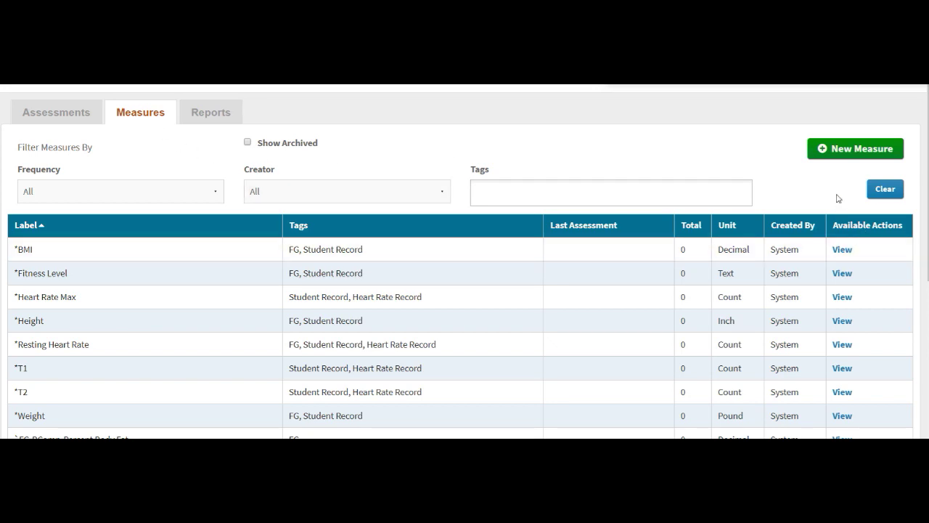
# - Filter the measures list by the Student Record tag
pyautogui.click(477, 187)
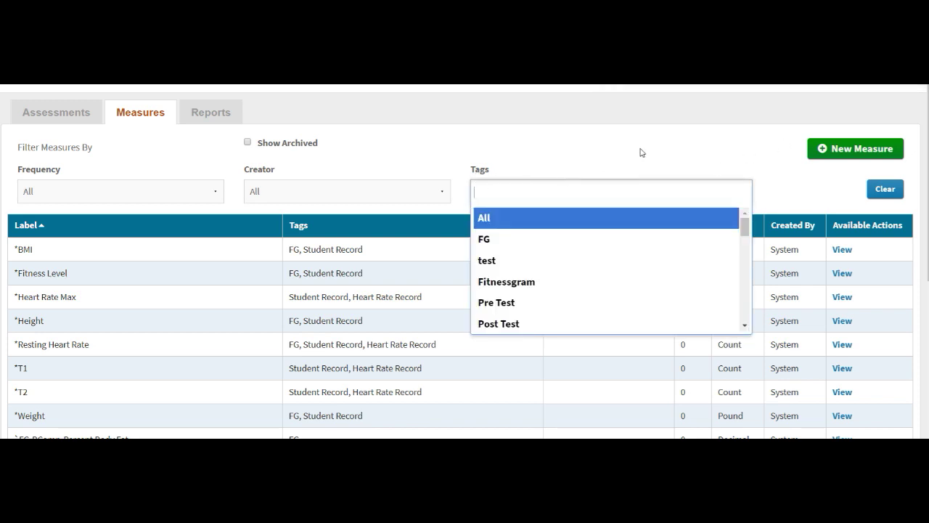
pyautogui.write('stud')
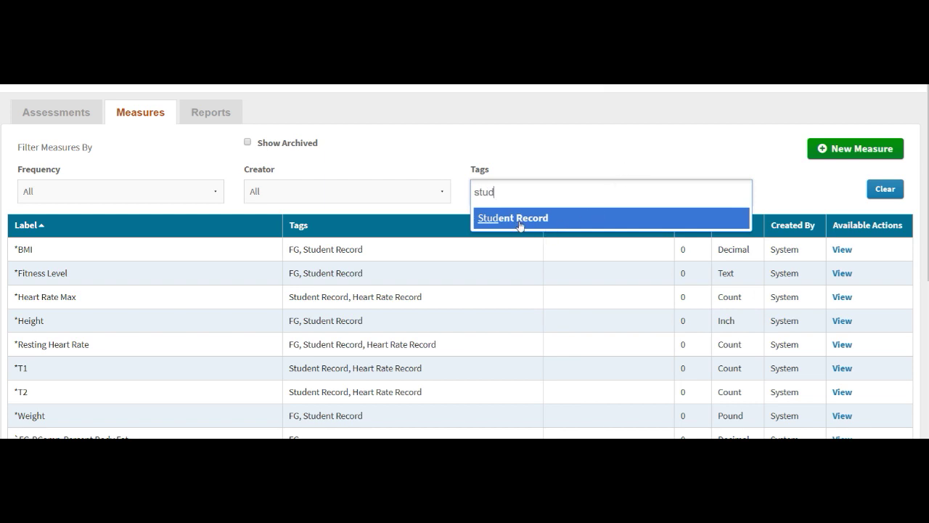
pyautogui.click(519, 221)
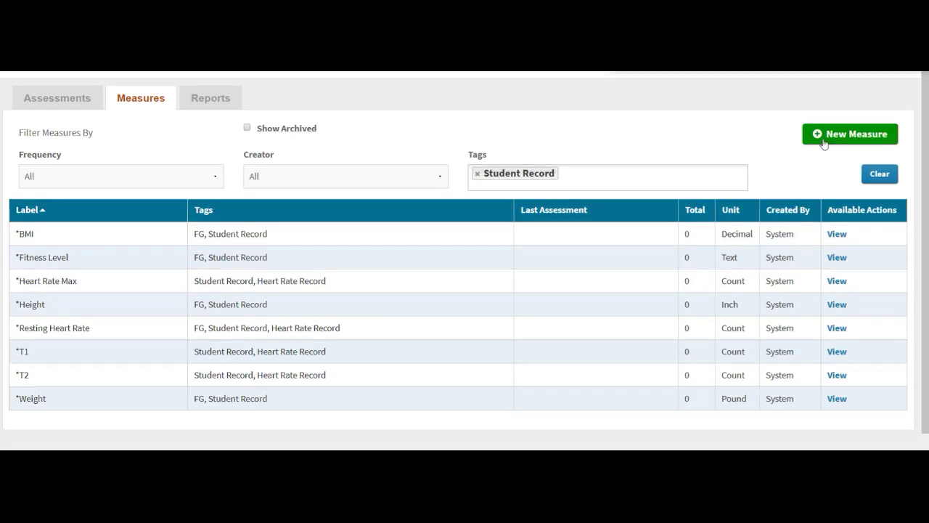
# - Start a new measure and label it "Offensive Skills (S1.M6)"
pyautogui.click(834, 145)
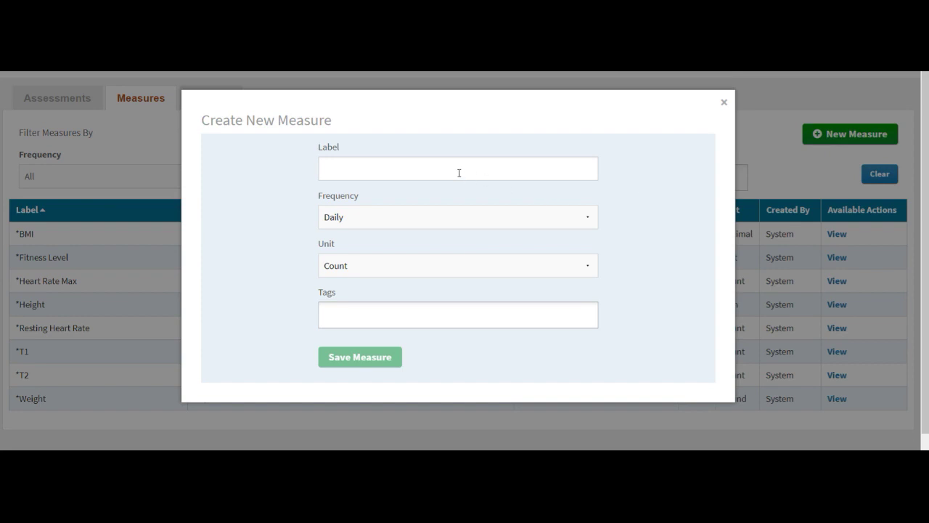
pyautogui.click(501, 171)
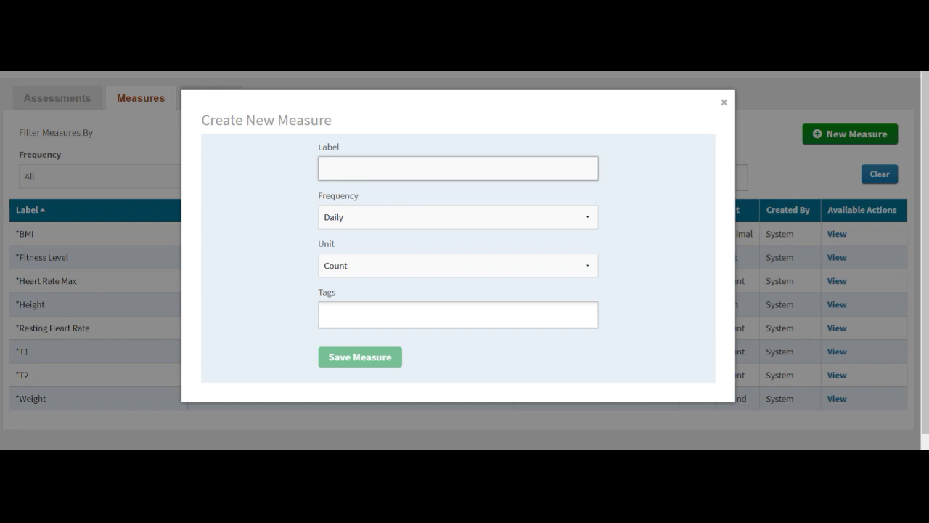
pyautogui.write('Off')
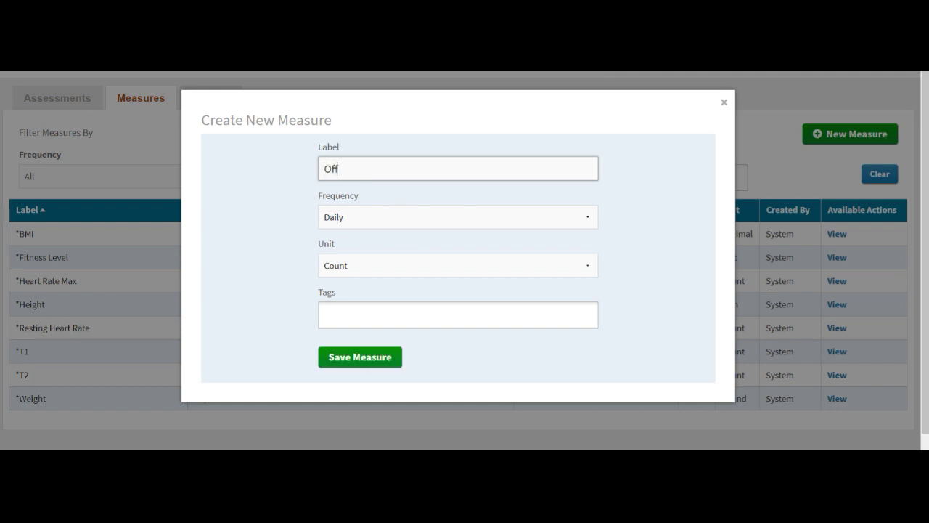
pyautogui.write('ensv')
pyautogui.write('ive Ski')
pyautogui.write('lls')
pyautogui.write(' (')
pyautogui.write('S1')
pyautogui.write('.')
pyautogui.write('M6')
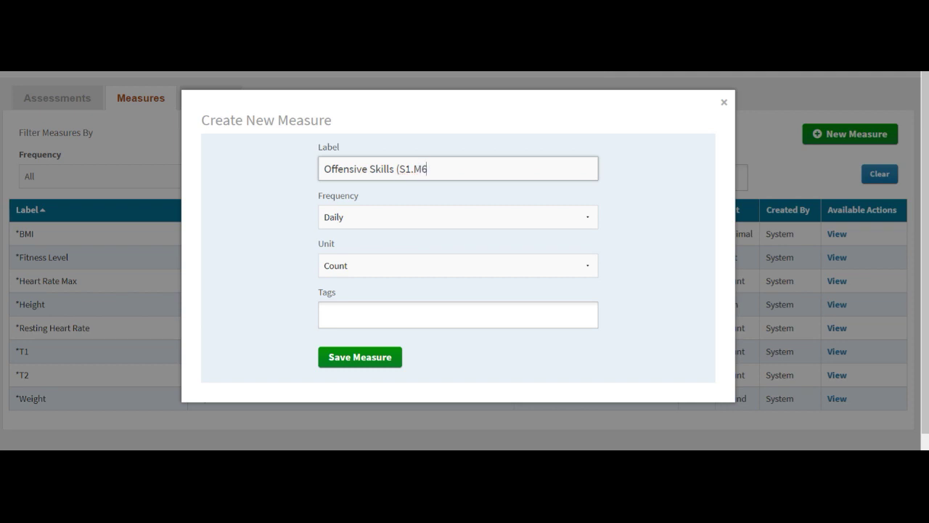
pyautogui.write(')')
# - Add the tag Standard 1 to the new measure, review the unit options and keep Count as the unit
pyautogui.click(331, 313)
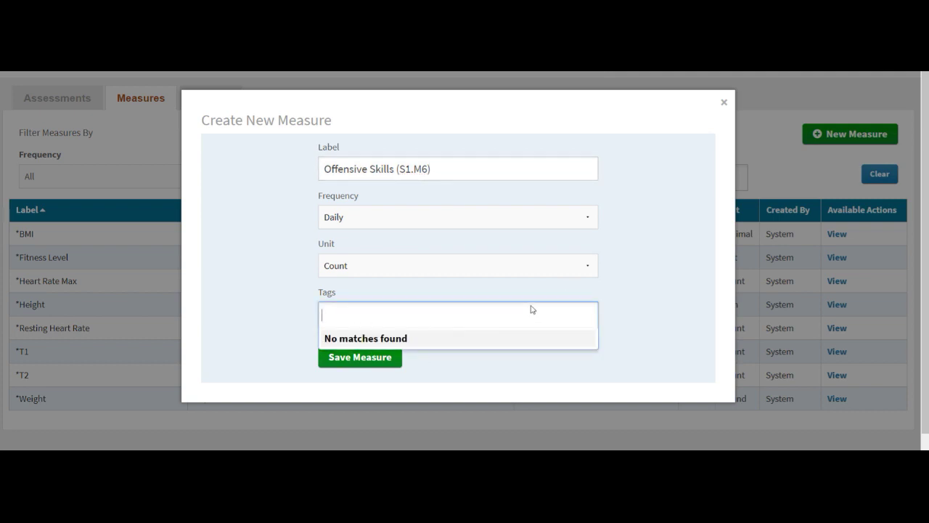
pyautogui.write('Standard 1')
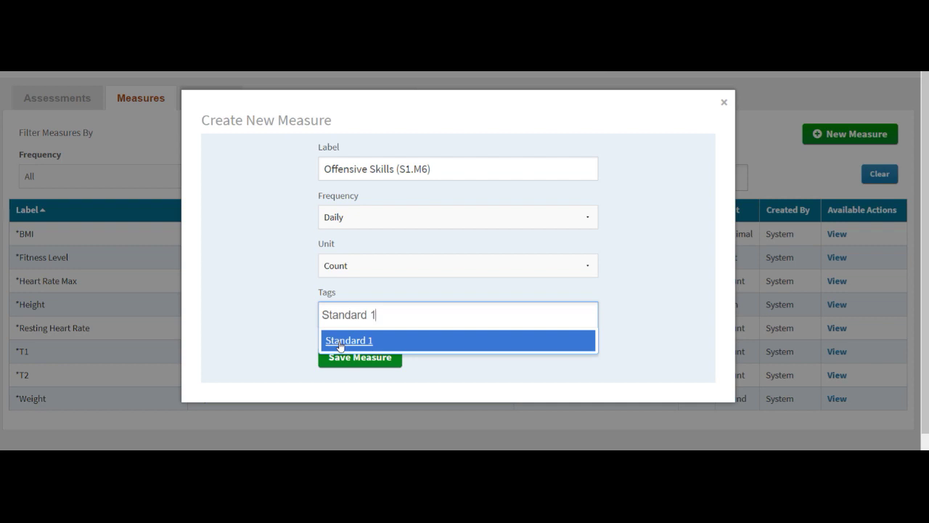
pyautogui.click(340, 340)
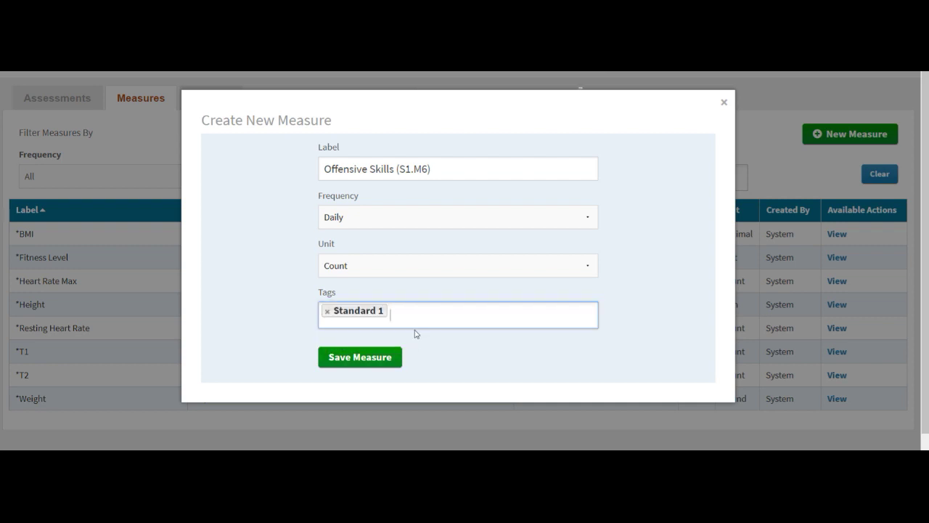
pyautogui.click(588, 269)
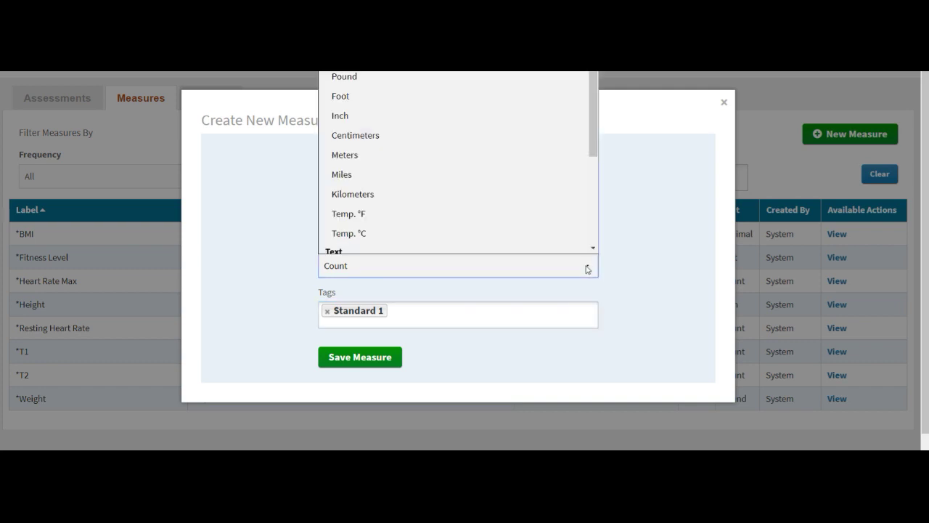
pyautogui.moveTo(593, 156)
pyautogui.mouseDown()
pyautogui.moveTo(598, 247)
pyautogui.moveTo(597, 138)
pyautogui.mouseUp()
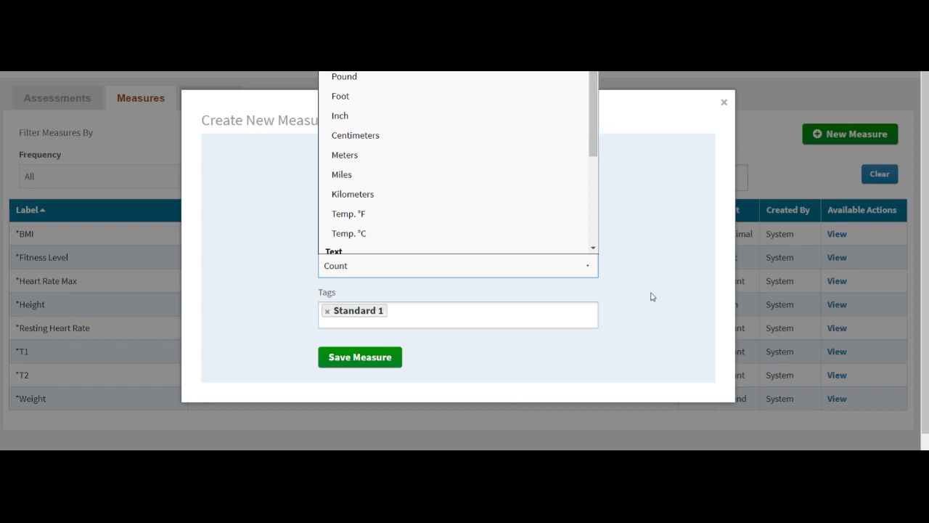
pyautogui.click(337, 271)
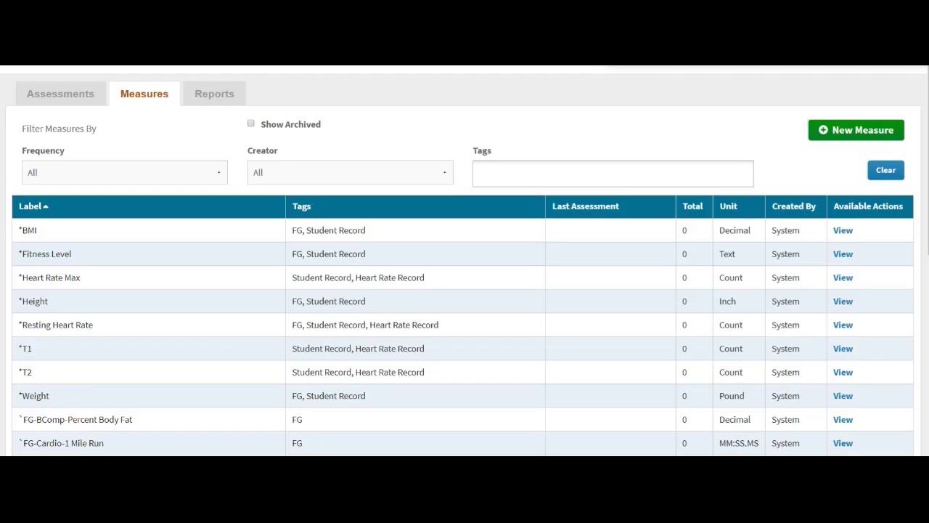
# - Filter the measures list by the Standard 1 tag
pyautogui.click(633, 172)
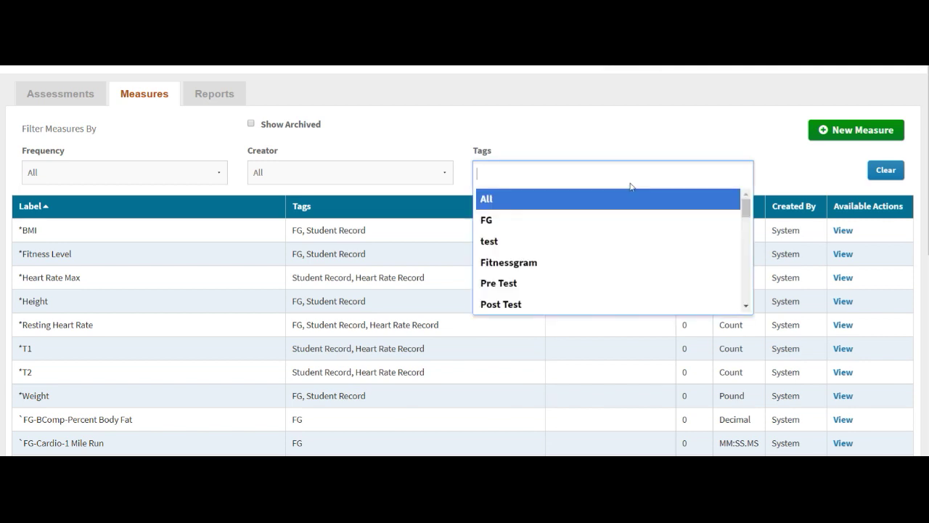
pyautogui.write('stt')
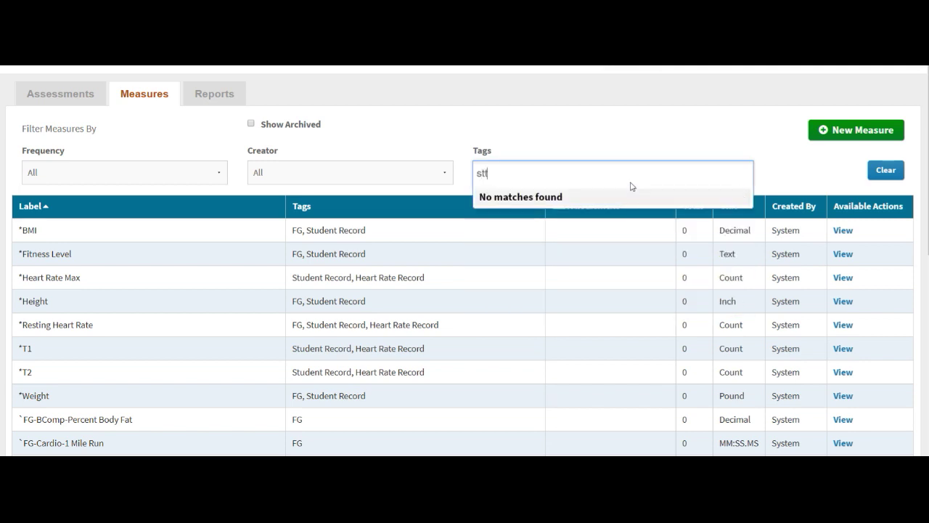
pyautogui.press('BackSpace')
pyautogui.write('an')
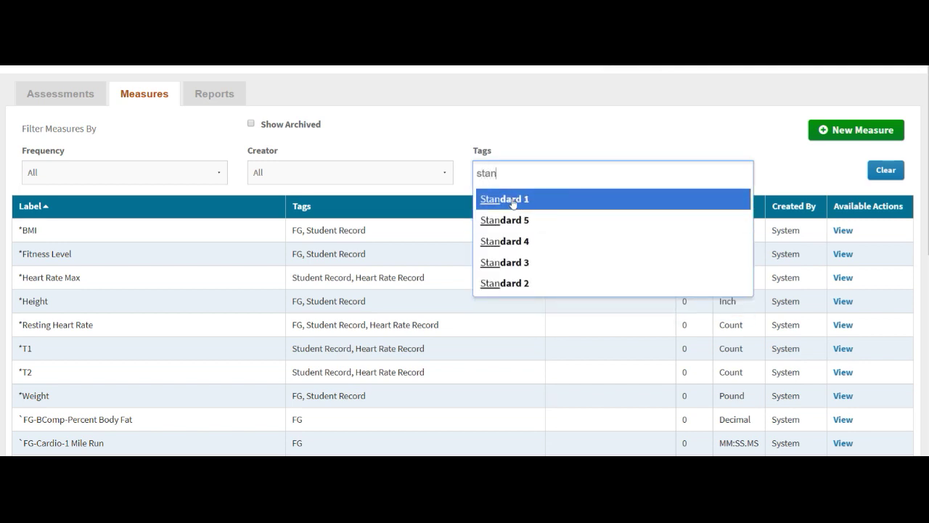
pyautogui.click(512, 204)
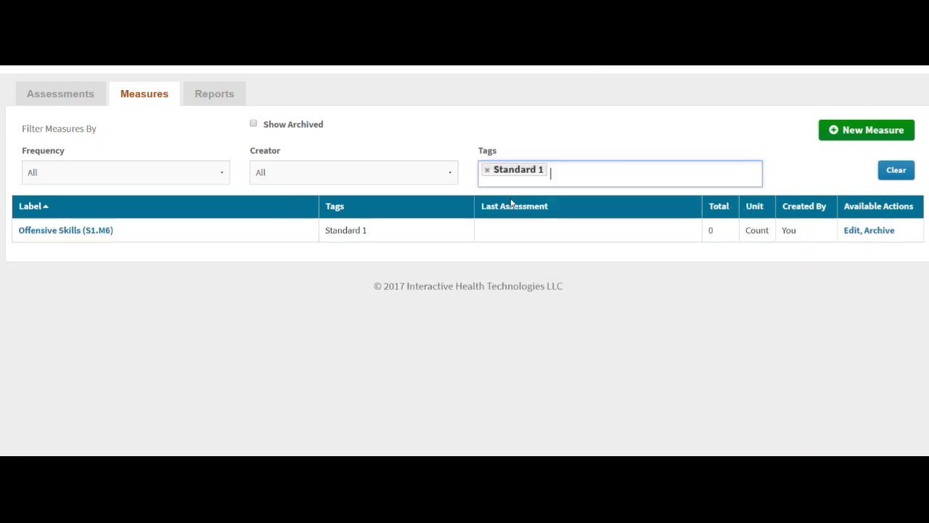
# - Open the Offensive Skills (S1.M6) measure and rename the first rubric column "Not Assessed"
pyautogui.click(60, 233)
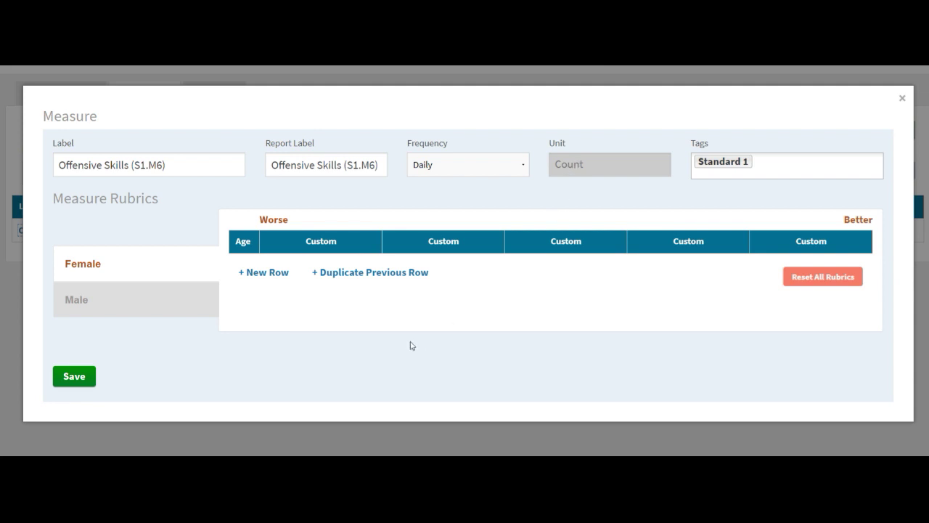
pyautogui.click(321, 245)
pyautogui.moveTo(314, 245); pyautogui.dragTo(265, 245)
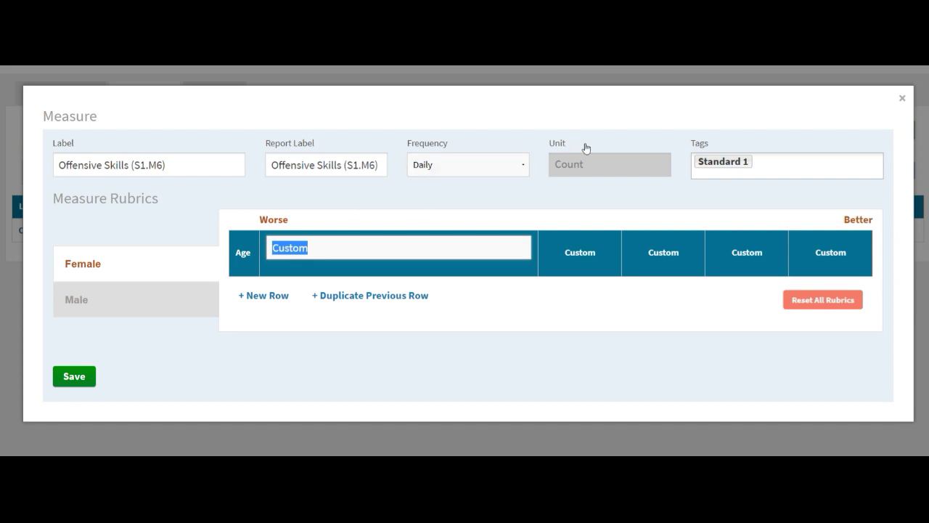
pyautogui.write('Not')
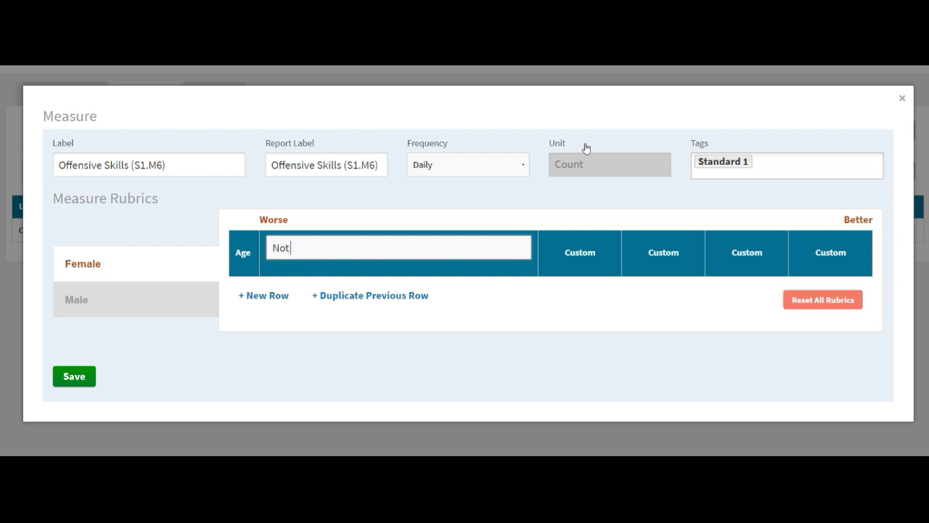
pyautogui.write(' sseen')
pyautogui.press('BackSpace')
pyautogui.press('BackSpace')
pyautogui.press('BackSpace')
pyautogui.press('BackSpace')
pyautogui.press('BackSpace')
pyautogui.press('BackSpace')
pyautogui.write('Asses')
pyautogui.write('d')
# - Rename the second rubric column "Not Yet"
pyautogui.click(581, 255)
pyautogui.click(489, 244)
pyautogui.moveTo(431, 246); pyautogui.dragTo(381, 249)
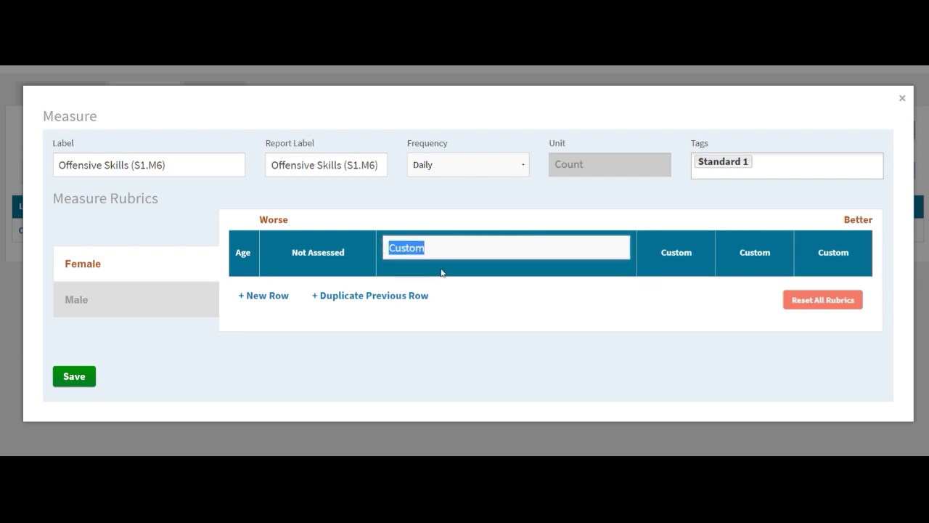
pyautogui.write('Not')
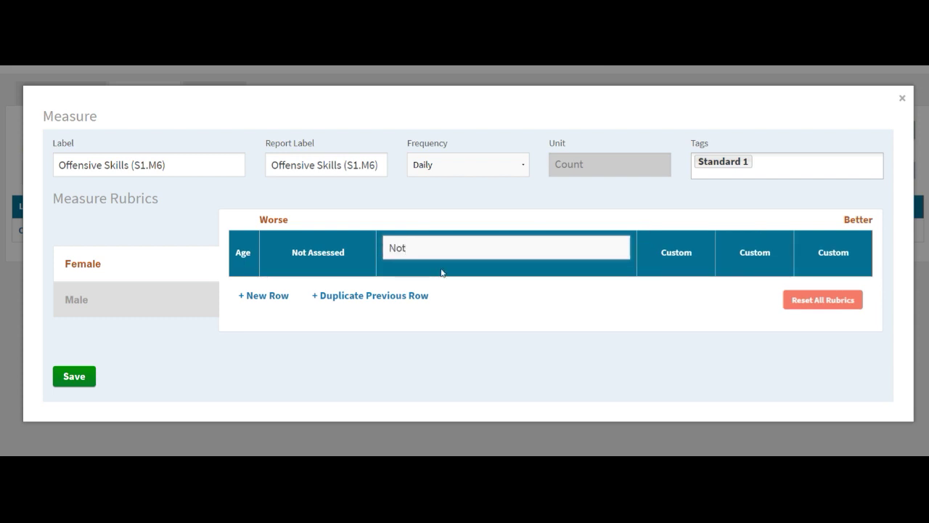
pyautogui.write(' Yet')
# - Rename the third rubric column "Developing"
pyautogui.click(673, 251)
pyautogui.click(602, 247)
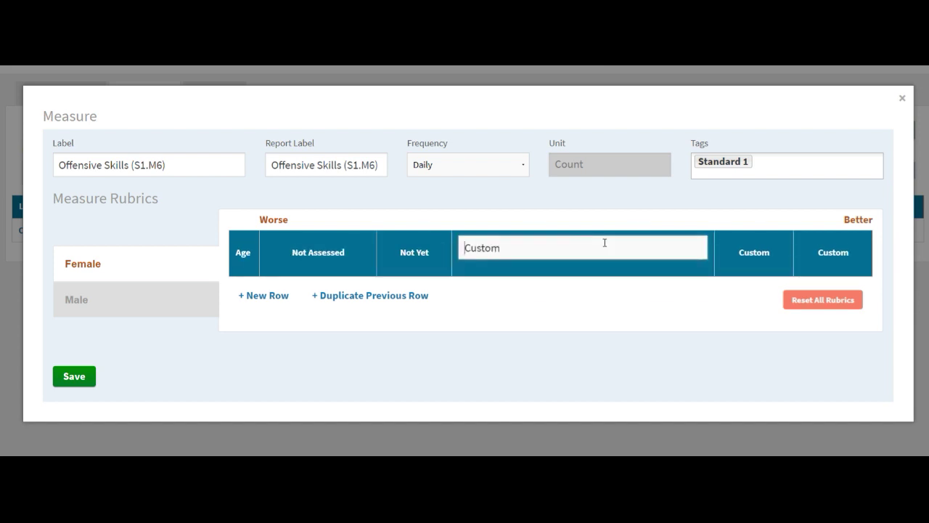
pyautogui.moveTo(605, 242); pyautogui.dragTo(471, 237)
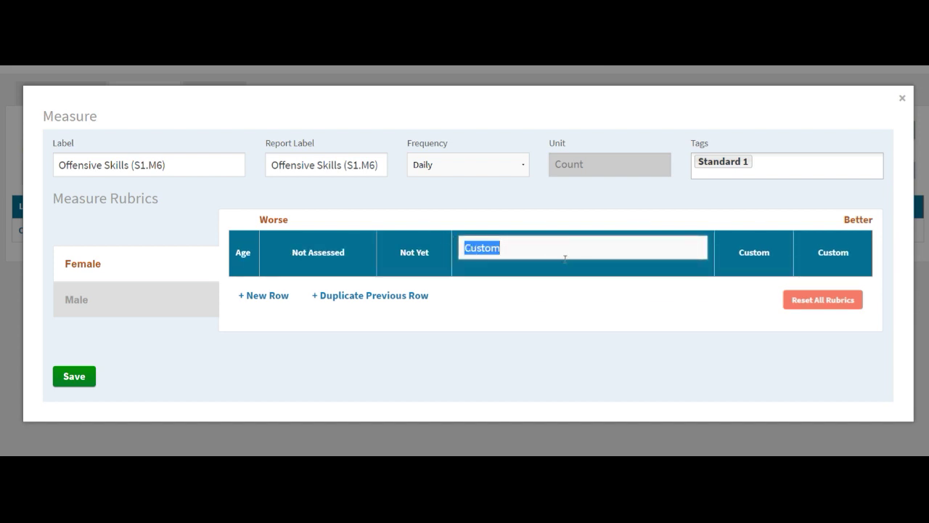
pyautogui.write('Develop')
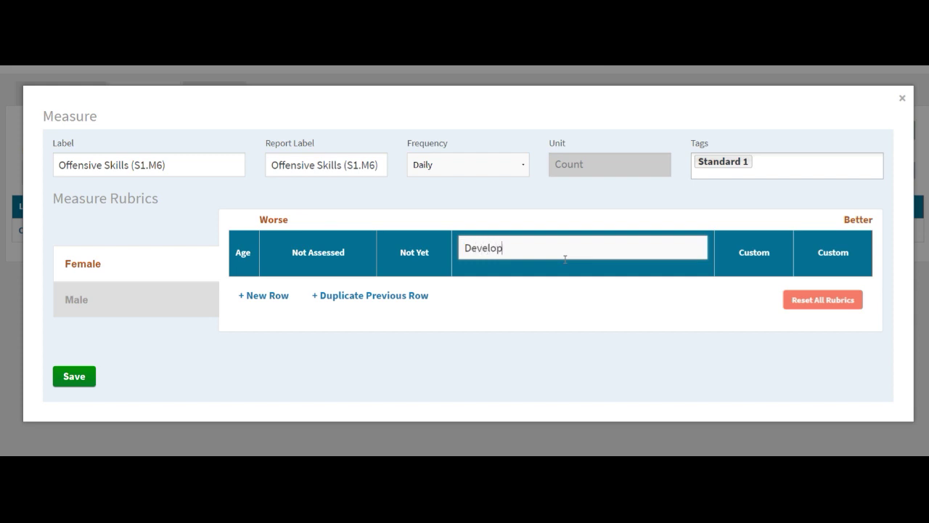
pyautogui.write('ing')
pyautogui.press('Return')
# - Rename the fourth rubric column "Proficient"
pyautogui.click(719, 247)
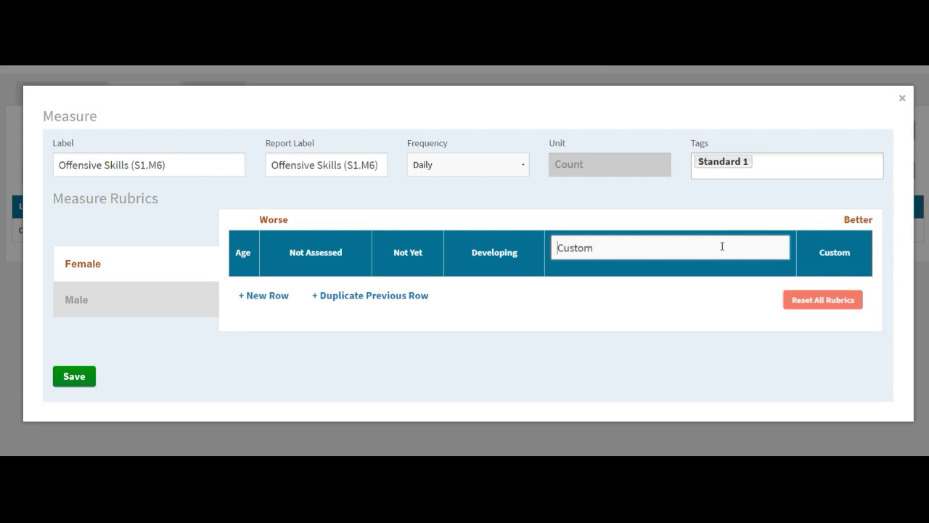
pyautogui.doubleClick(574, 242)
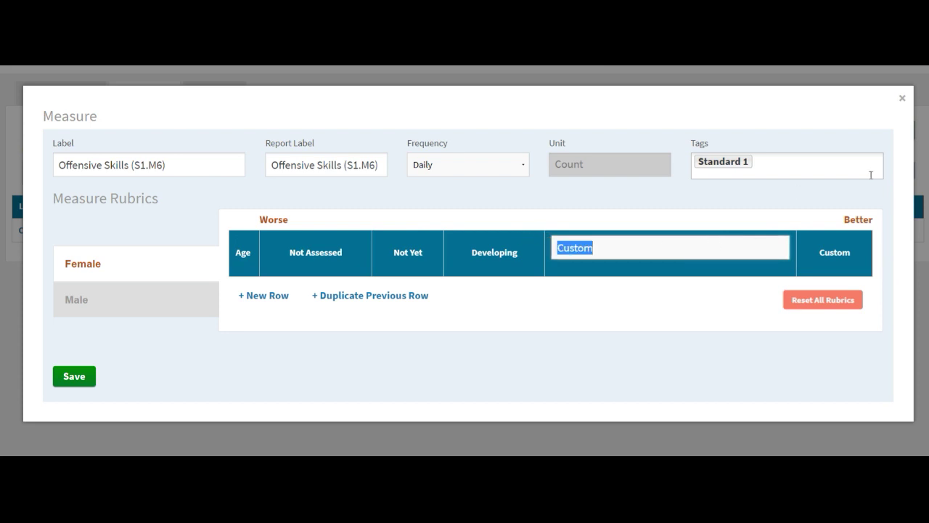
pyautogui.write('Prof')
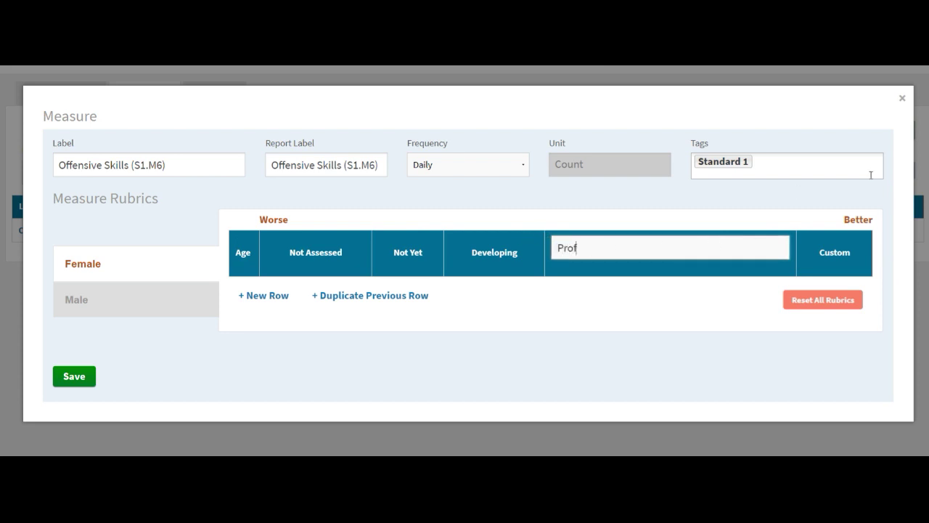
pyautogui.write('icient')
# - Rename the last rubric column "Exceeds"
pyautogui.click(826, 253)
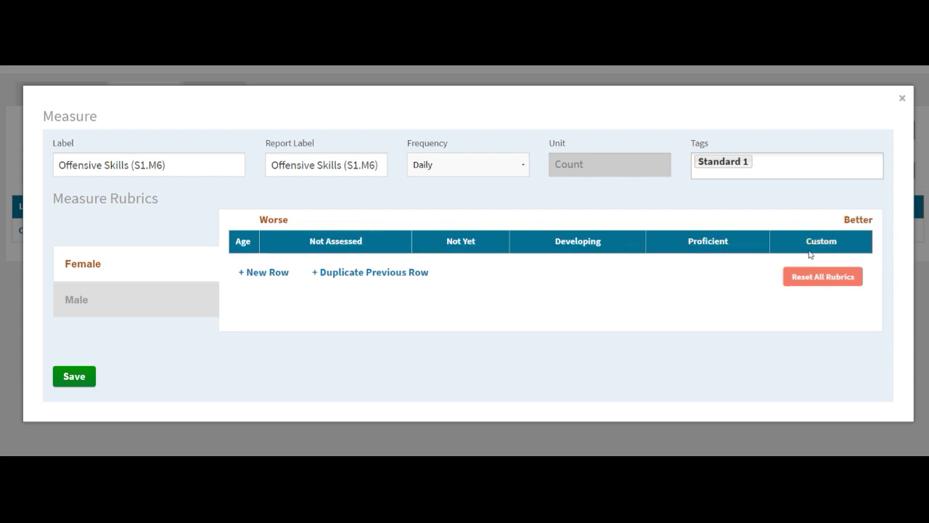
pyautogui.click(818, 248)
pyautogui.moveTo(809, 246); pyautogui.dragTo(577, 245)
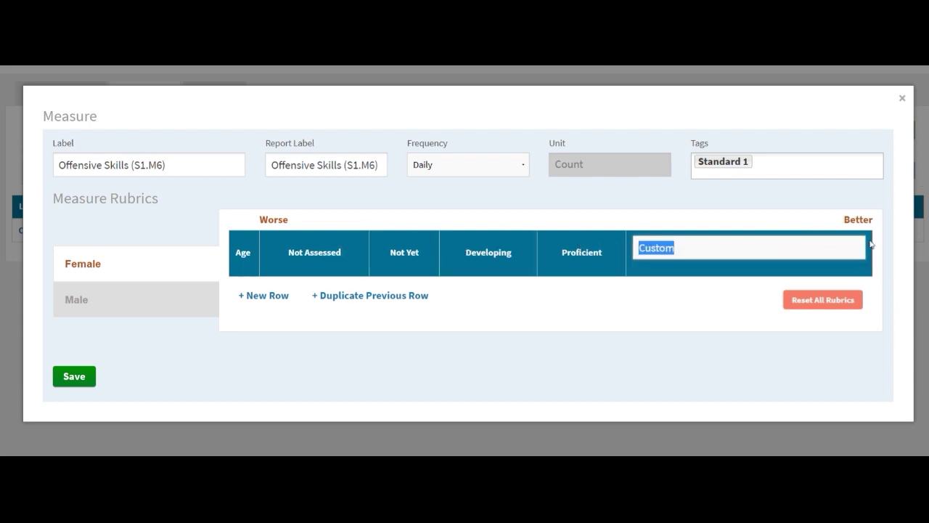
pyautogui.write('Exceeds')
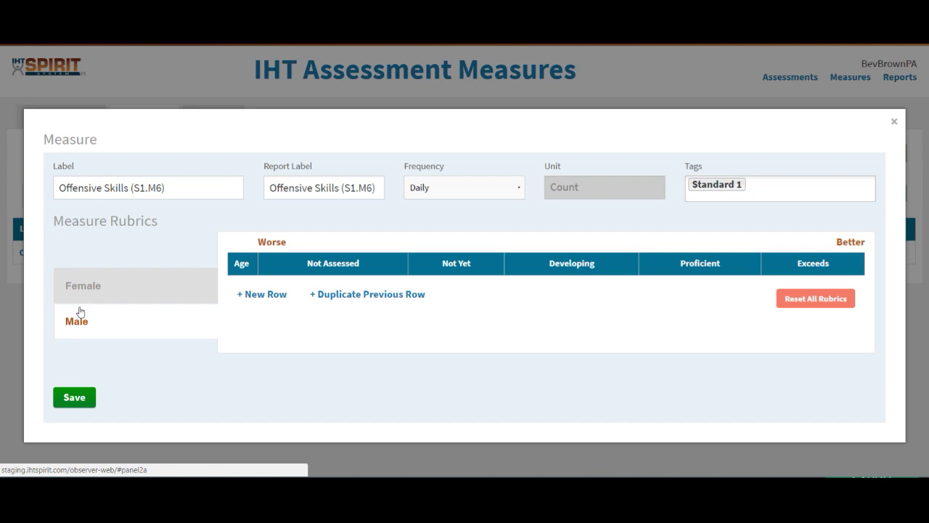
# - Add a new row to the Male rubric and set its age to 10
pyautogui.click(74, 341)
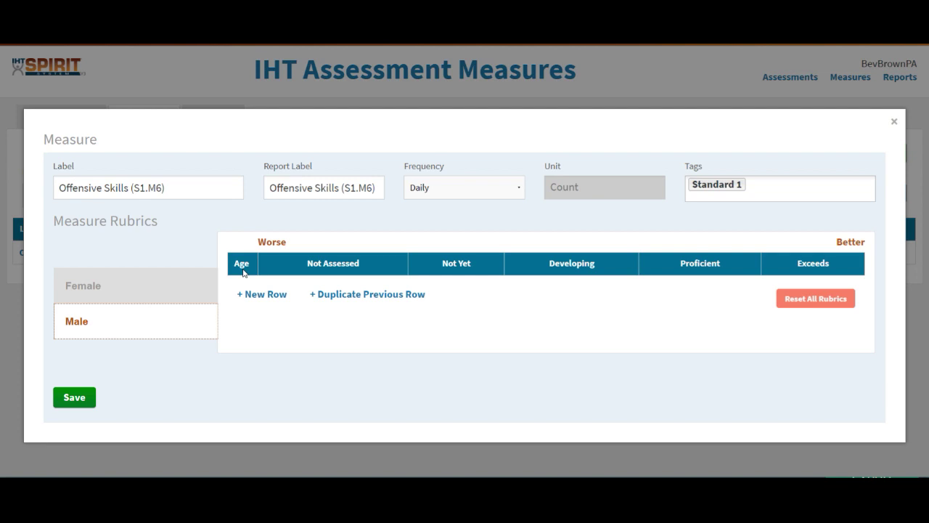
pyautogui.click(269, 297)
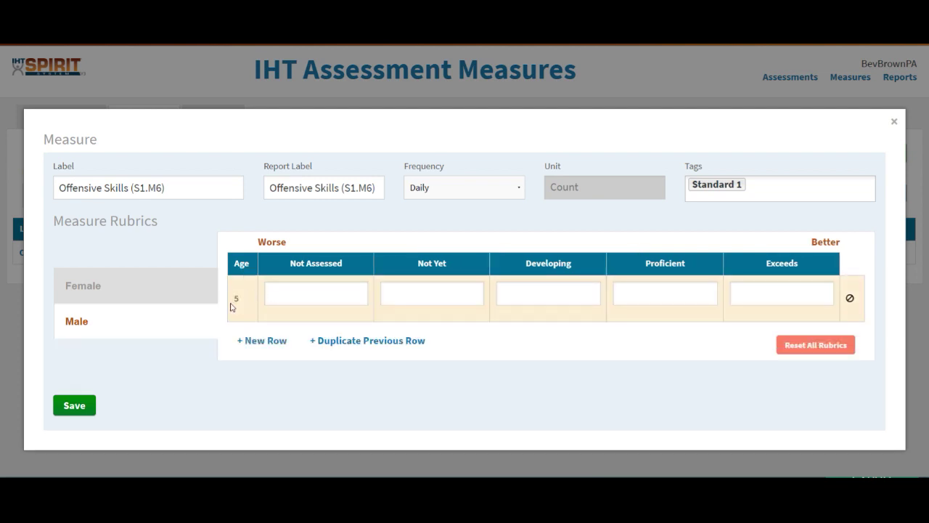
pyautogui.click(237, 304)
pyautogui.write('0')
# - Fill in the age 10 row of the Male rubric with scores 0, 1, 2, 3 and 4, from Not Assessed to Exceeds
pyautogui.click(312, 299)
pyautogui.write('0')
pyautogui.press('Tab')
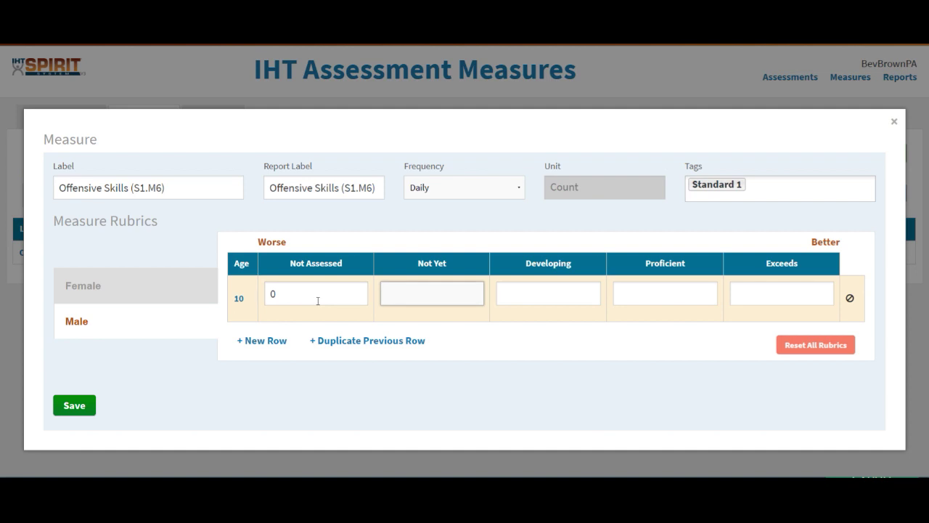
pyautogui.press('Tab')
pyautogui.write('2')
pyautogui.press('Tab')
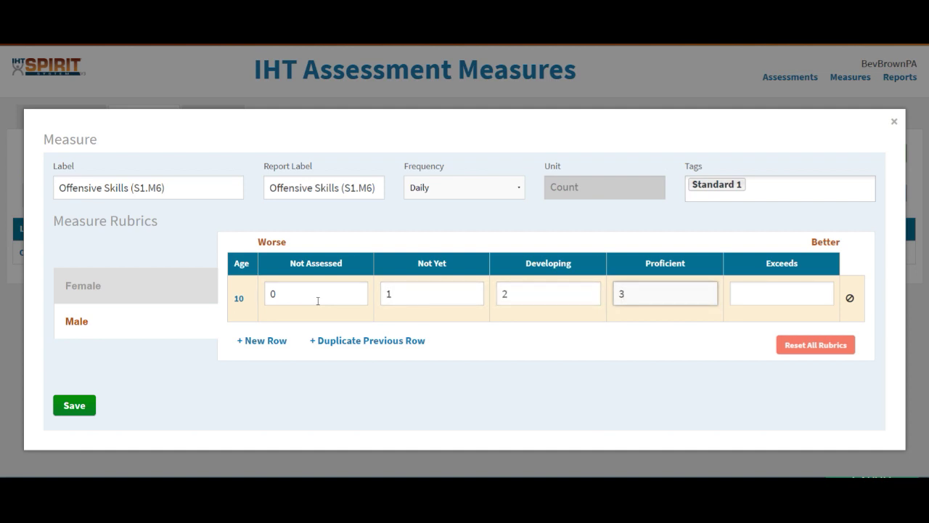
pyautogui.press('Tab')
pyautogui.write('4')
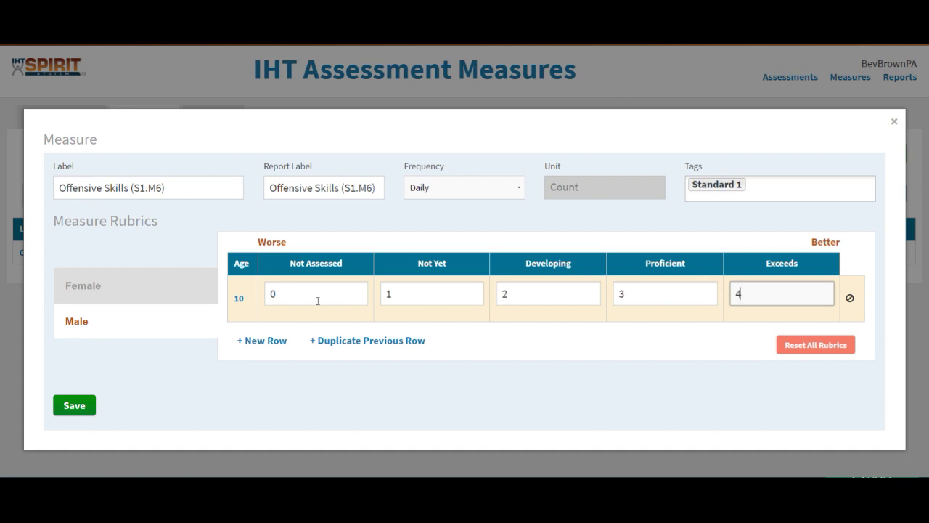
# - Duplicate the previous row of the Male rubric six times to add the same scores for ages 11 to 16
pyautogui.click(339, 345)
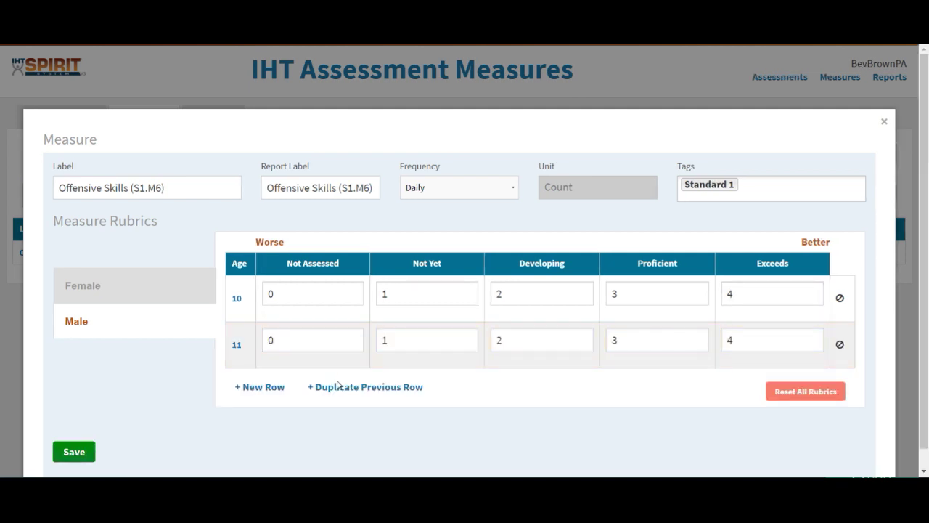
pyautogui.click(336, 392)
pyautogui.scroll(-1, 341, 407)
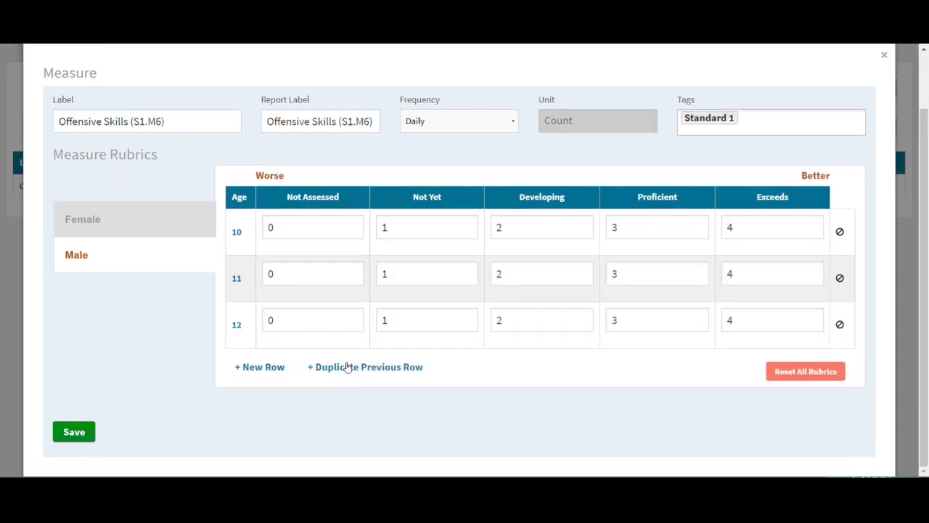
pyautogui.click(345, 370)
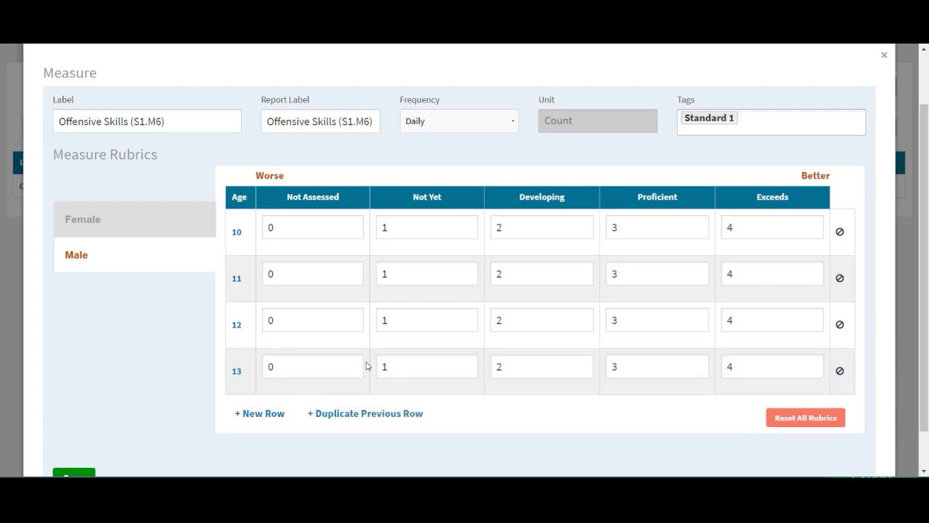
pyautogui.click(375, 426)
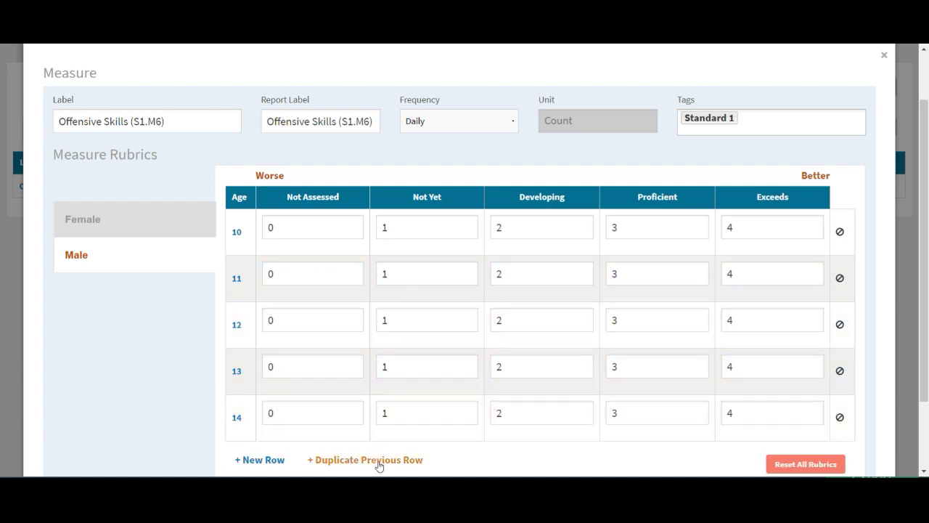
pyautogui.click(378, 460)
pyautogui.scroll(-2, 375, 437)
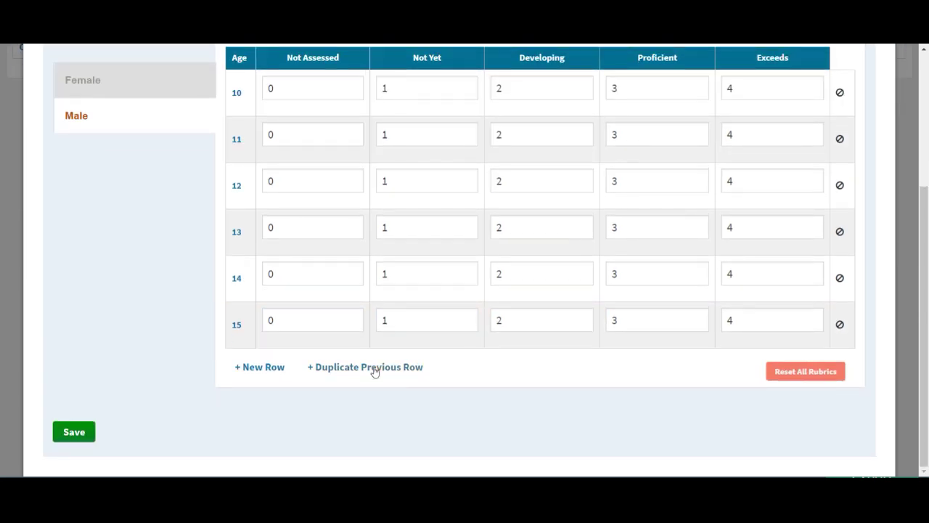
pyautogui.click(376, 367)
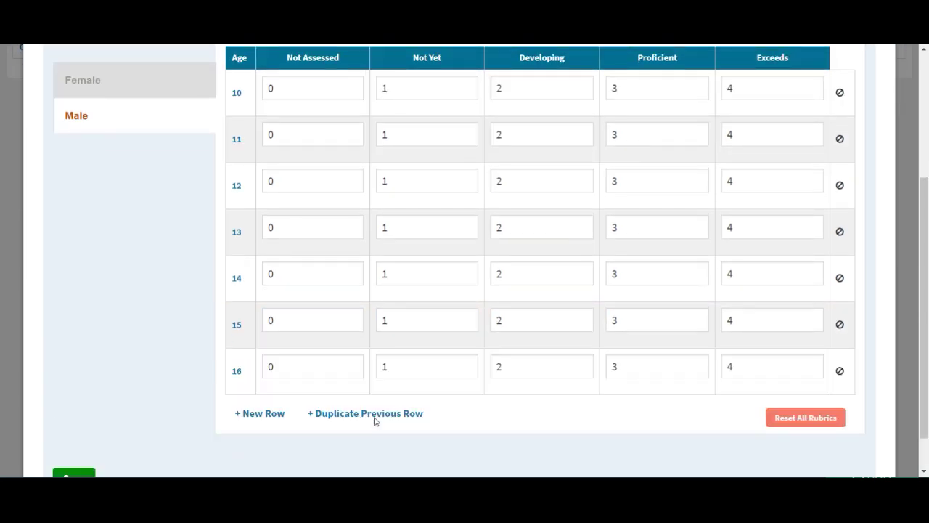
# - Switch to the Female rubric and review its age rows and scores
pyautogui.scroll(2, 124, 247)
pyautogui.scroll(1, 135, 224)
pyautogui.click(124, 269)
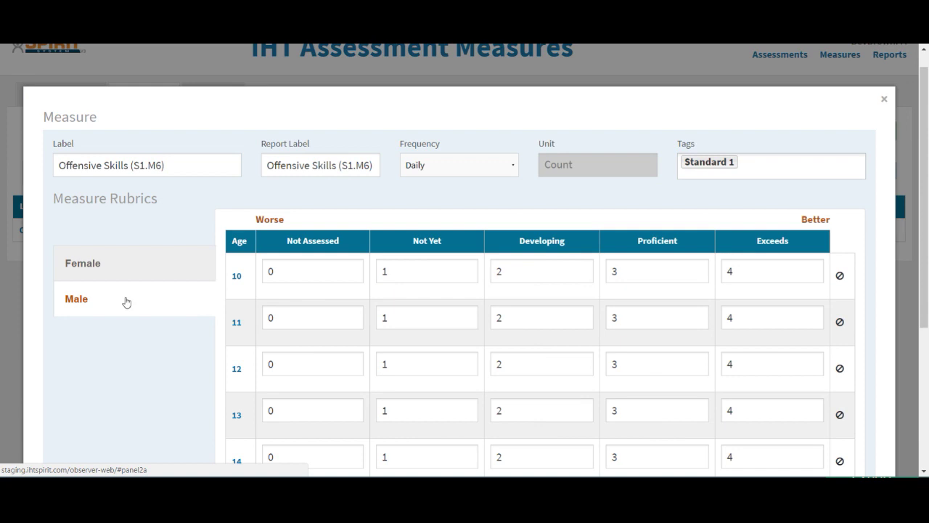
pyautogui.scroll(-3, 128, 308)
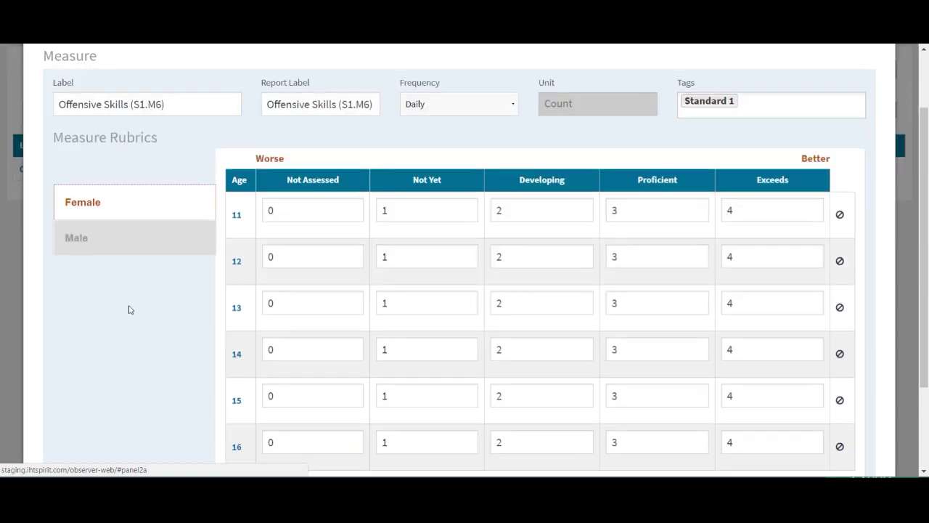